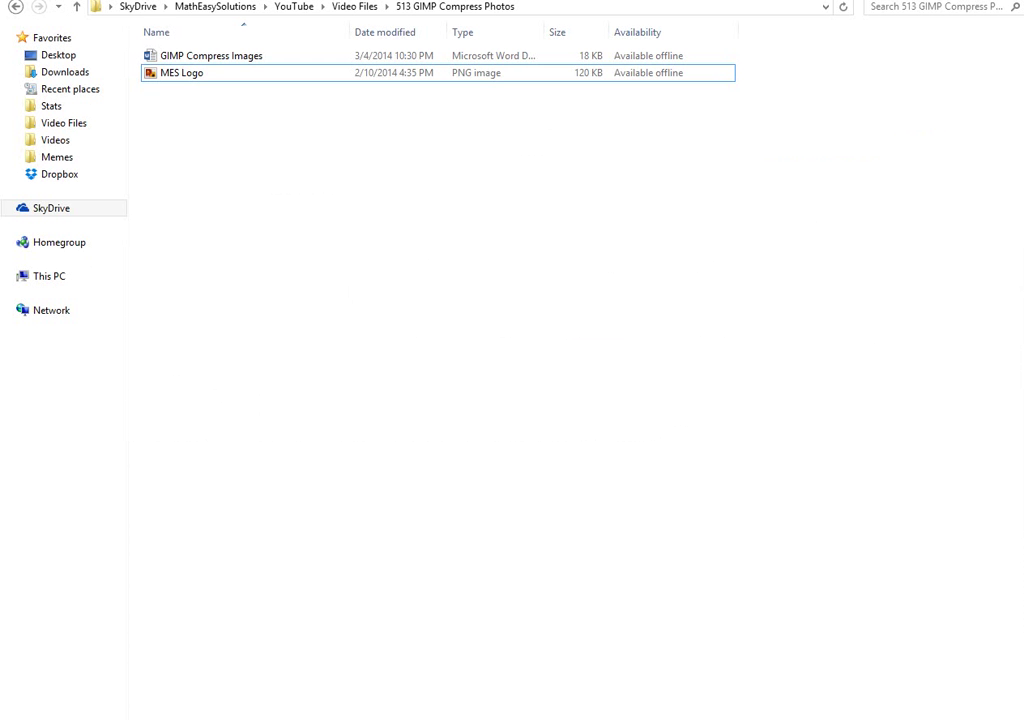
Select the MES Logo PNG in File Explorer and bring up its context menu.
{"action": "left_click", "coordinate": [184, 76]}
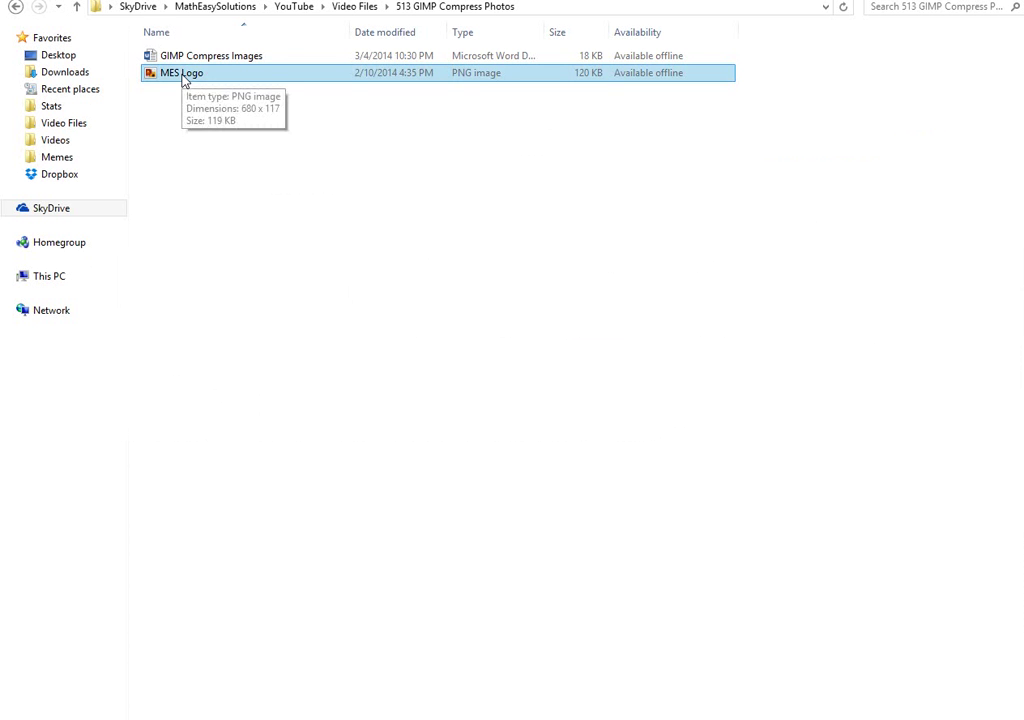
{"action": "right_click", "coordinate": [184, 78]}
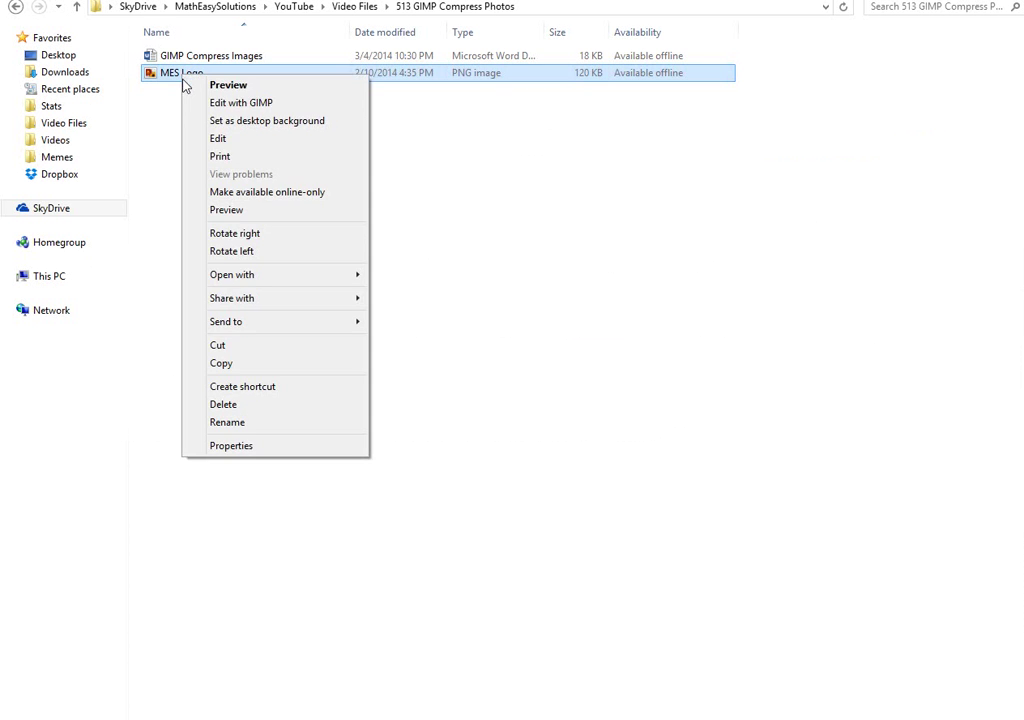
Open MES Logo in GIMP, note the original PNG's 120 KB size, and return to GIMP.
{"action": "left_click", "coordinate": [238, 104]}
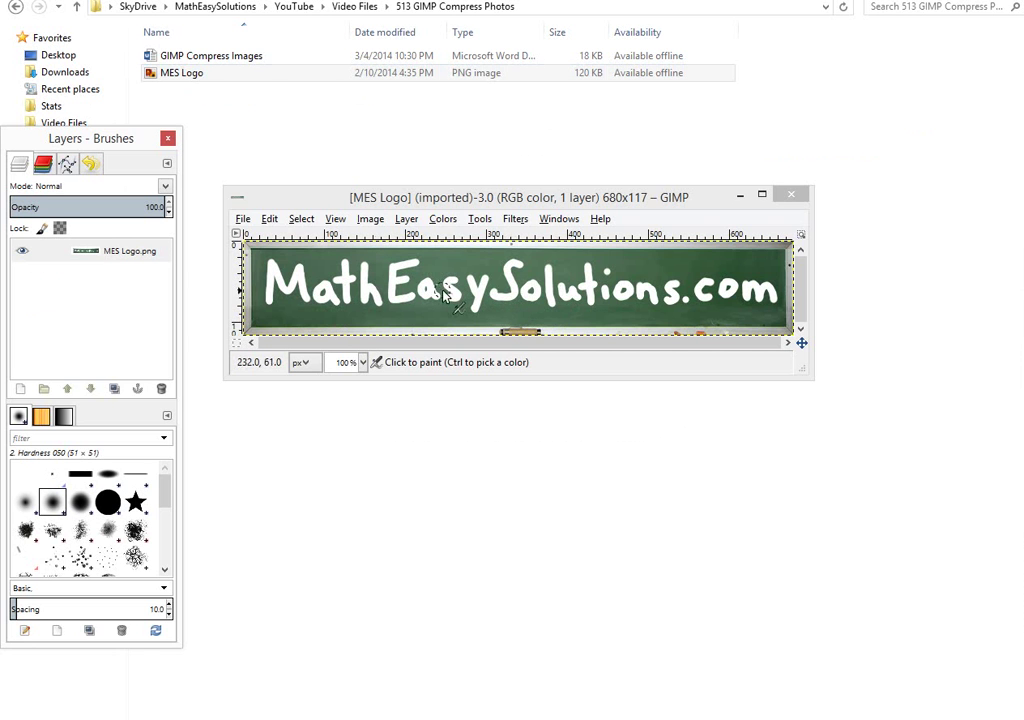
{"action": "left_click", "coordinate": [281, 78]}
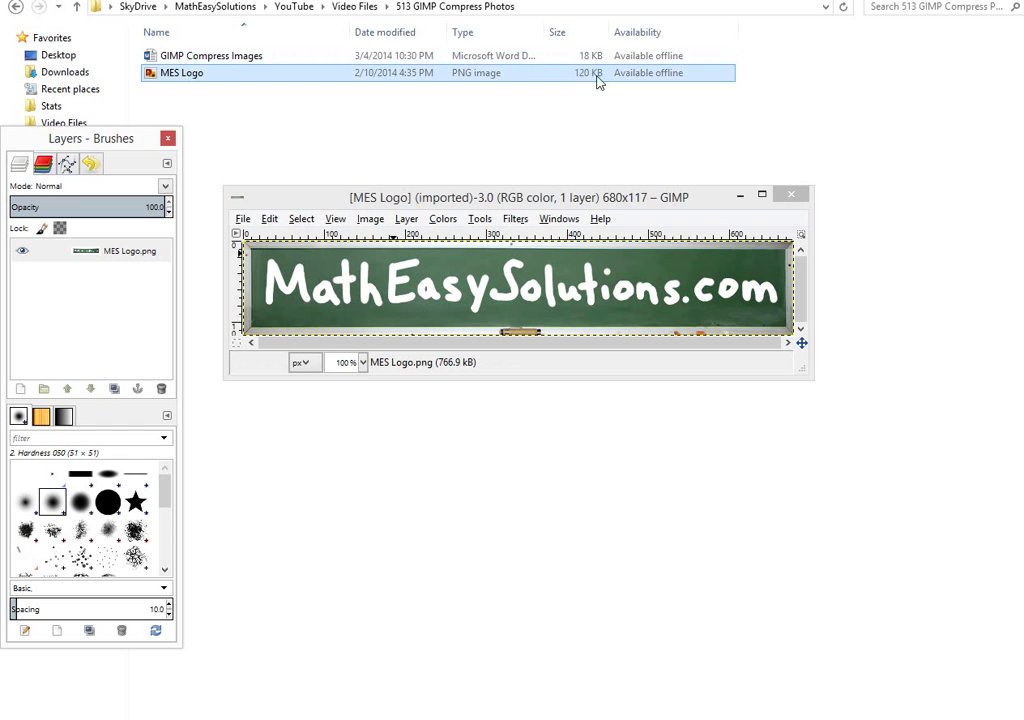
{"action": "left_click", "coordinate": [450, 193]}
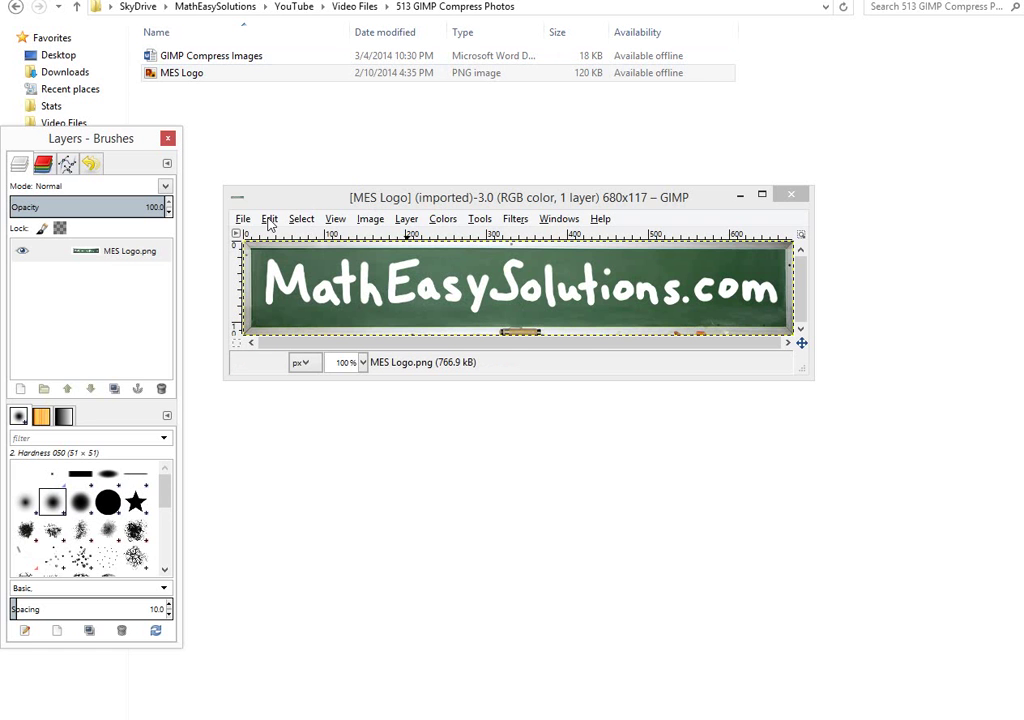
Start Export As and rename the copy to 'MES Logo compressed.png'.
{"action": "left_click", "coordinate": [243, 219]}
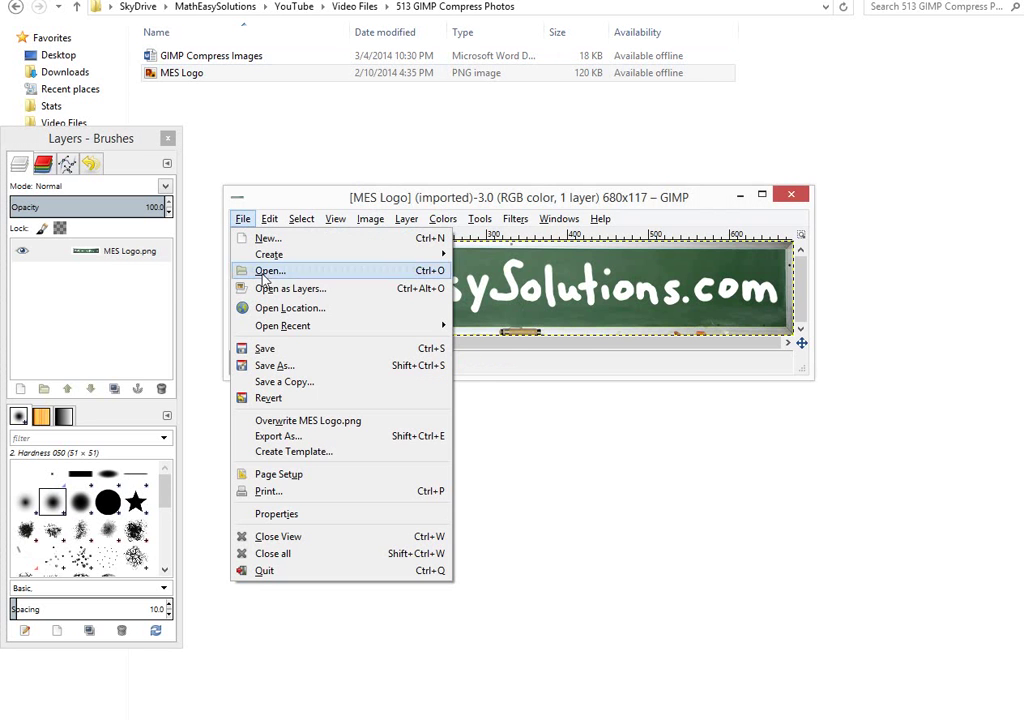
{"action": "left_click", "coordinate": [288, 438]}
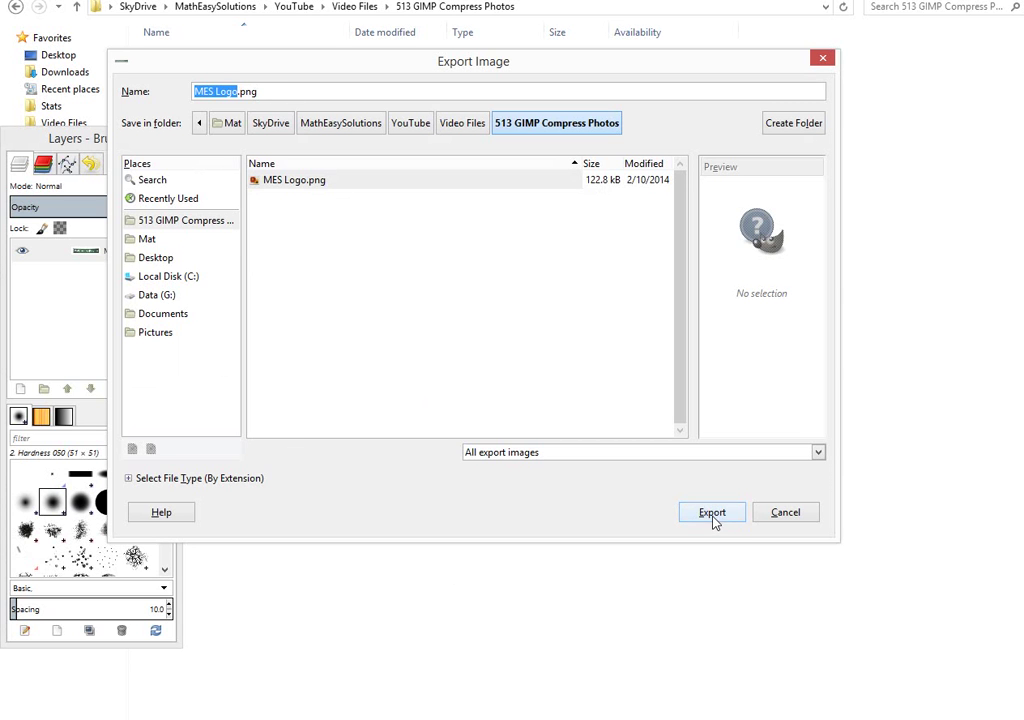
{"action": "left_click", "coordinate": [238, 91]}
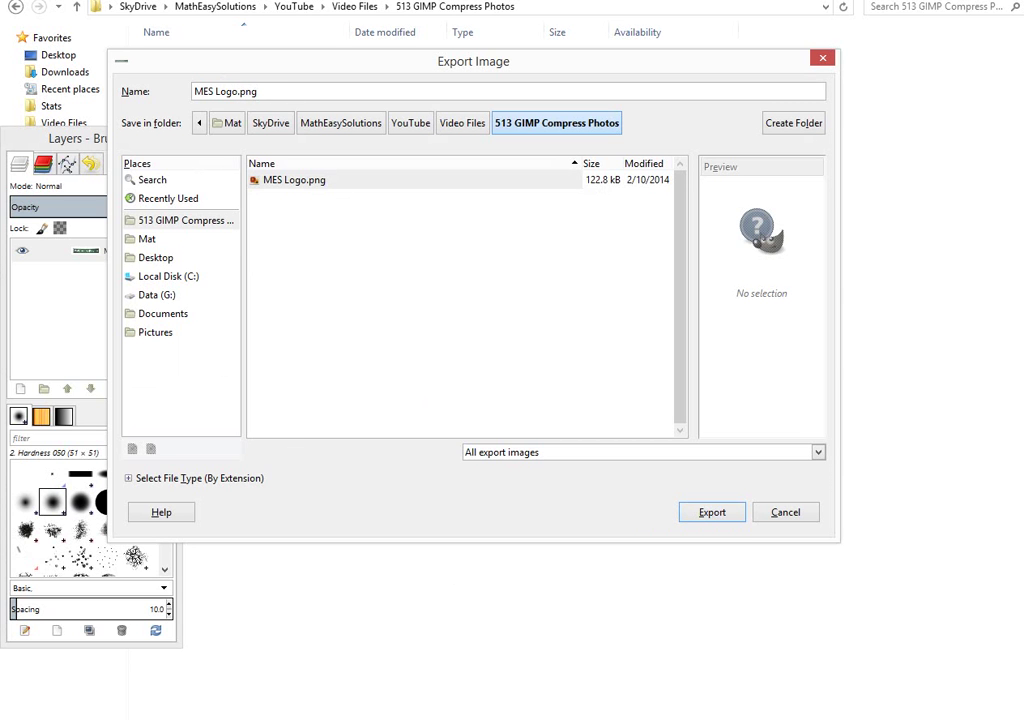
{"action": "type", "text": "compres"}
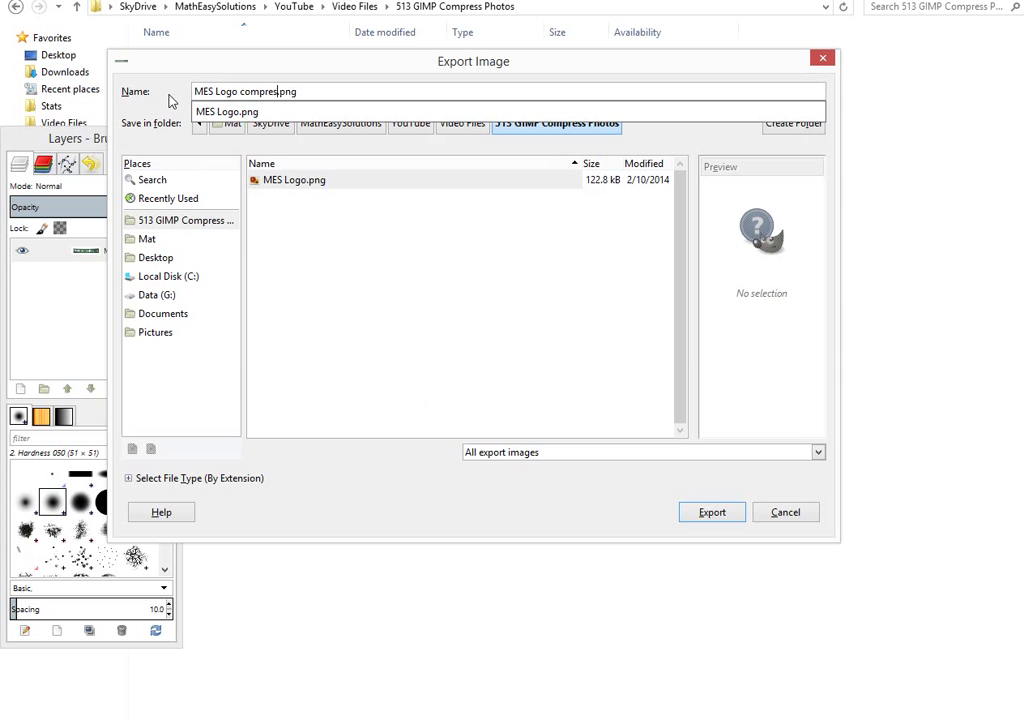
{"action": "type", "text": "sed"}
{"action": "left_click", "coordinate": [705, 518]}
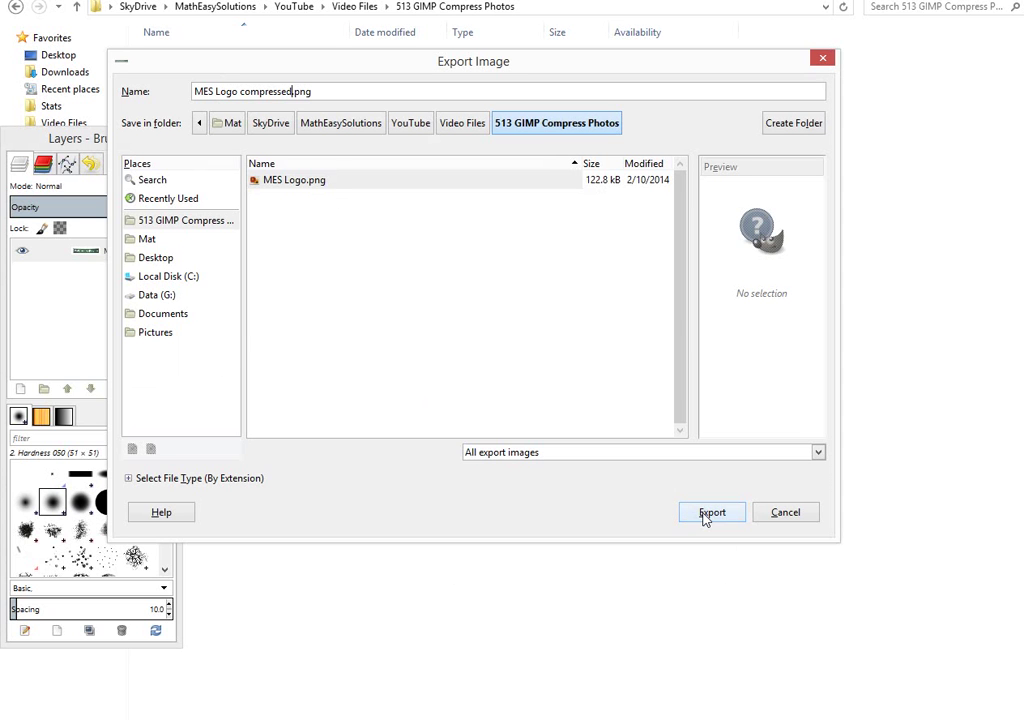
Try PNG export with compression level 6, then cancel the PNG options.
{"action": "left_click", "coordinate": [706, 515]}
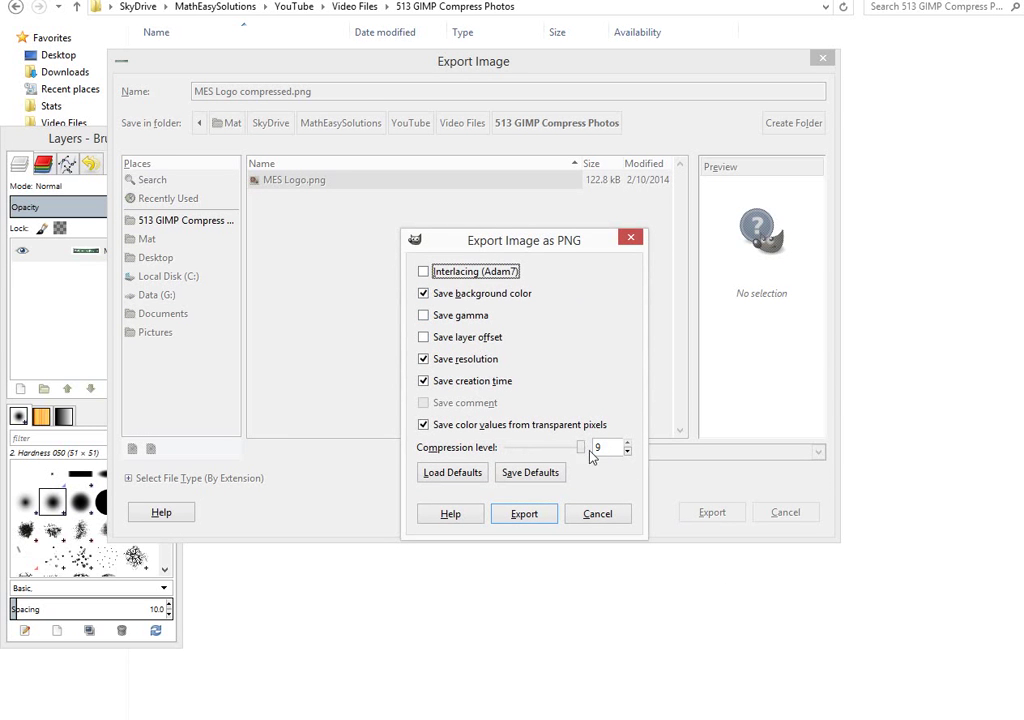
{"action": "left_click_drag", "start_coordinate": [582, 449], "coordinate": [556, 468]}
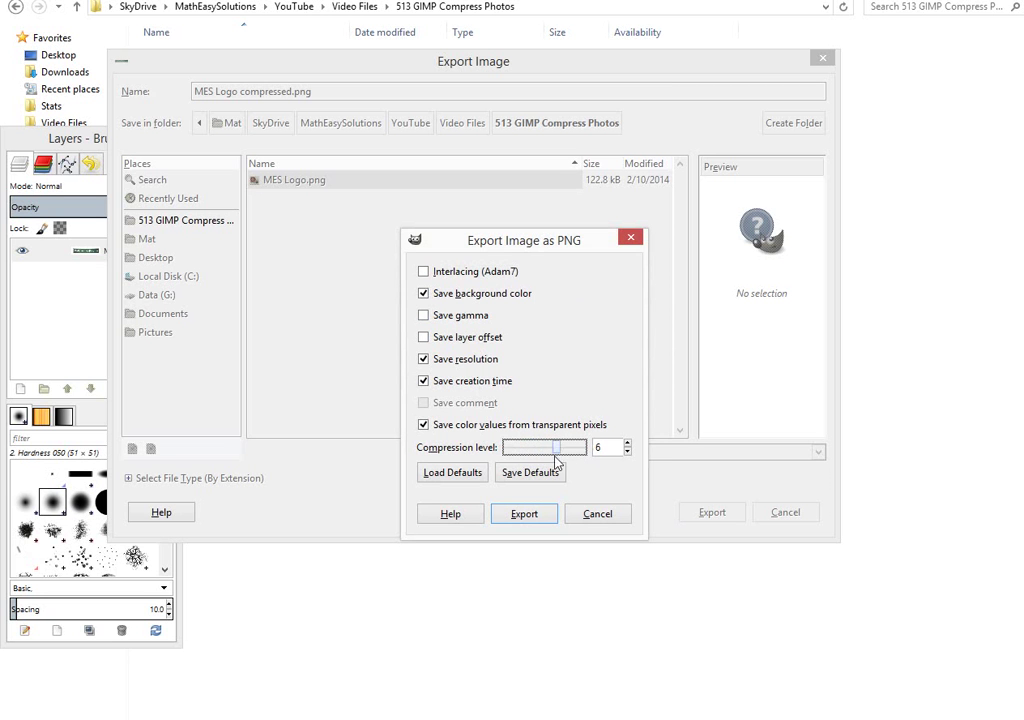
{"action": "left_click", "coordinate": [597, 514]}
Change the extension to jpg and export 'MES Logo compressed.jpg' at JPEG quality 60.
{"action": "double_click", "coordinate": [312, 91]}
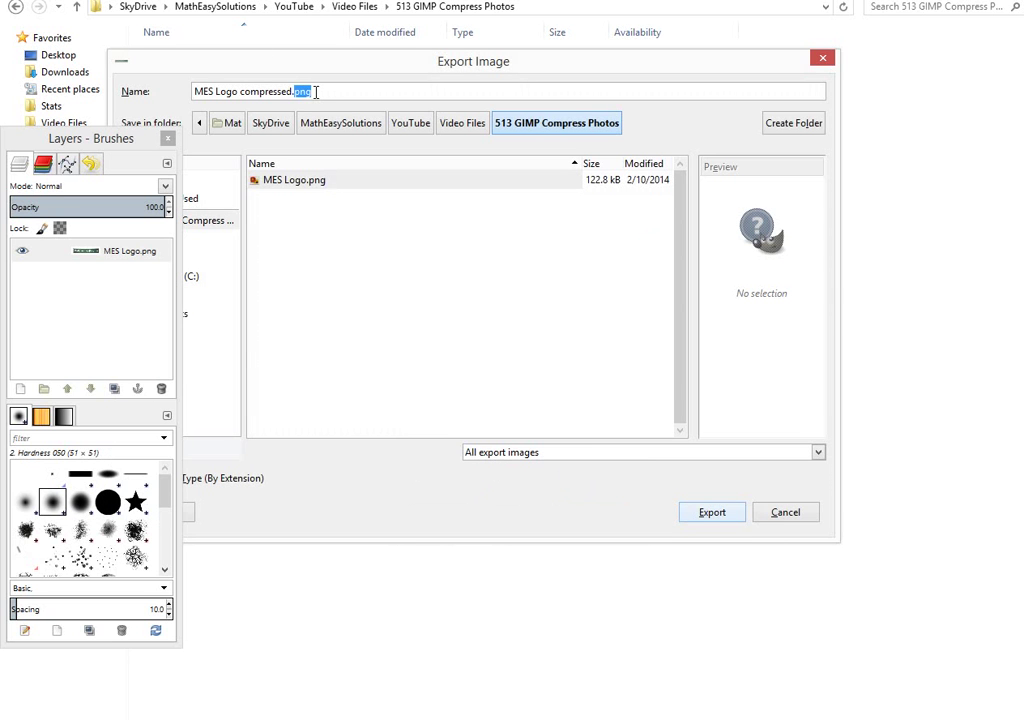
{"action": "type", "text": "jp"}
{"action": "left_click", "coordinate": [705, 514]}
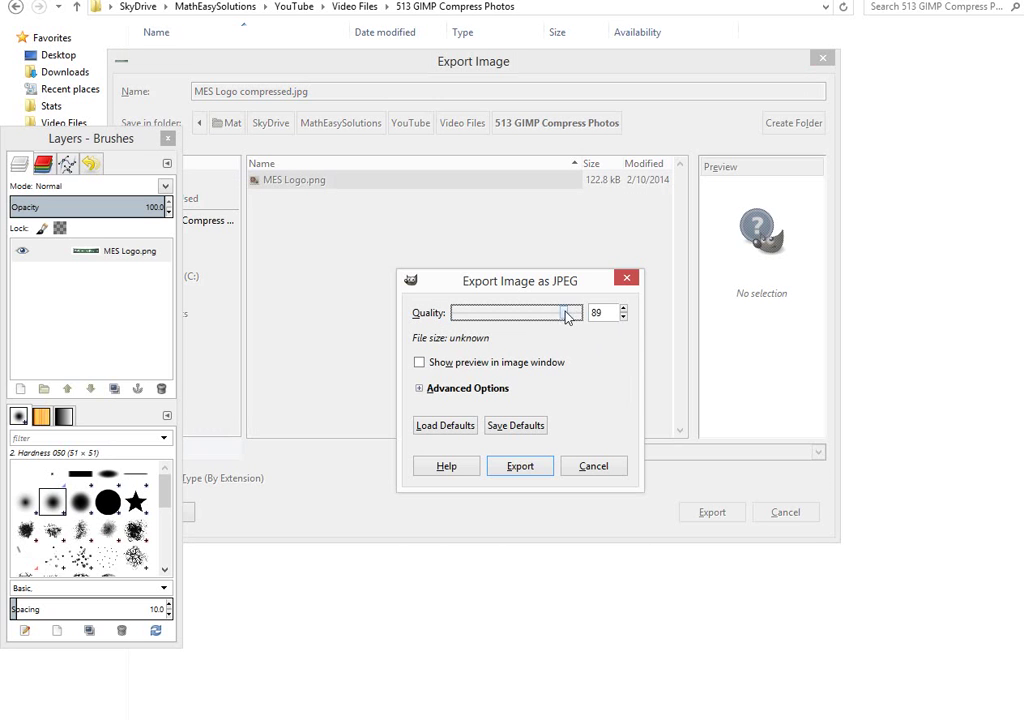
{"action": "left_click_drag", "start_coordinate": [567, 315], "coordinate": [528, 320]}
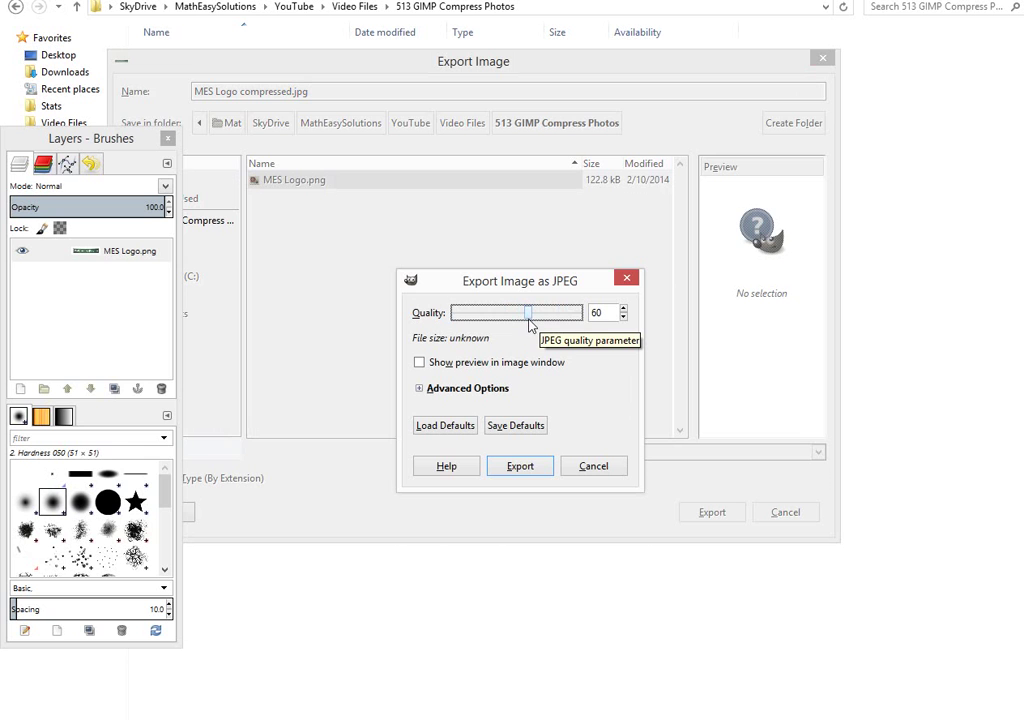
{"action": "left_click", "coordinate": [531, 466]}
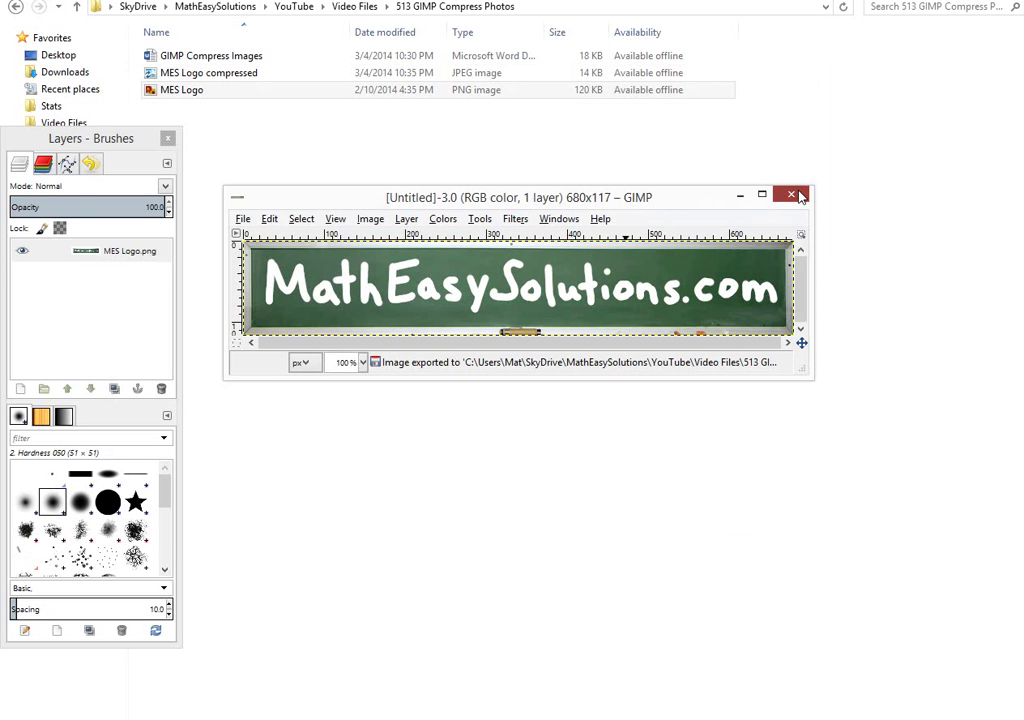
Close the image in GIMP and compare the 14 KB JPEG with the 120 KB PNG in Explorer.
{"action": "left_click", "coordinate": [790, 193]}
{"action": "left_click", "coordinate": [335, 133]}
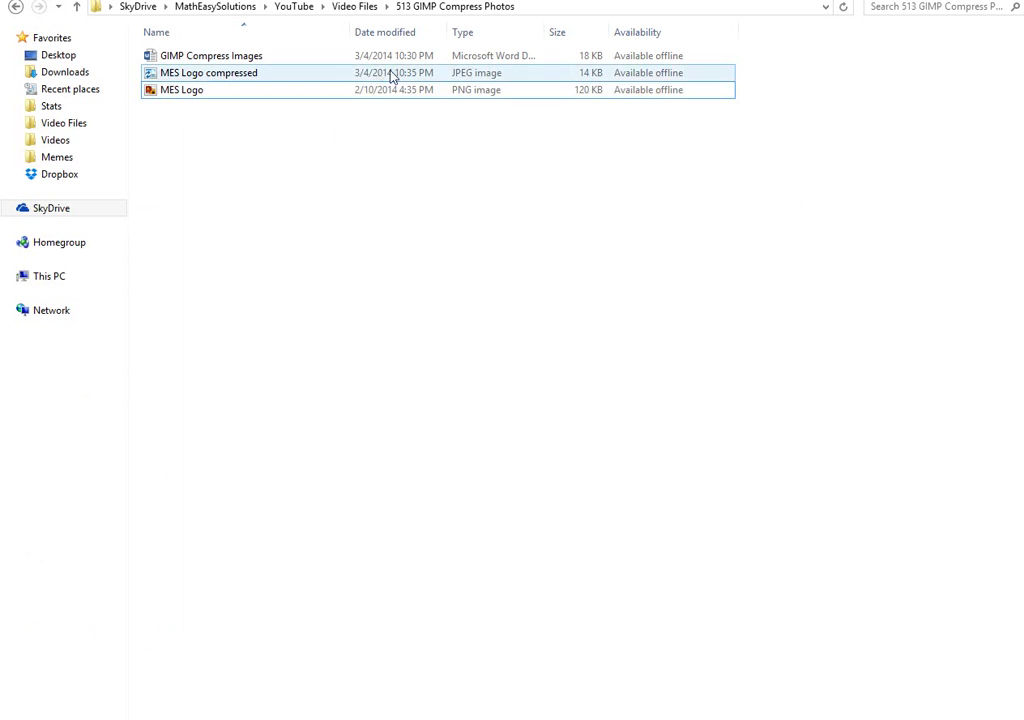
{"action": "left_click", "coordinate": [470, 90]}
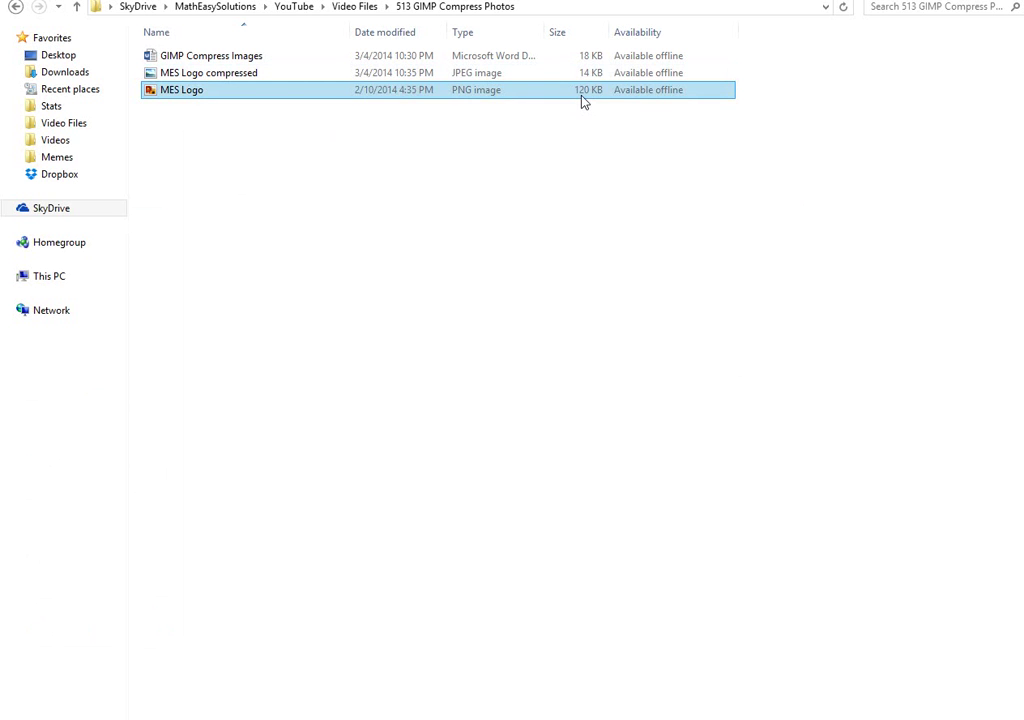
{"action": "left_click", "coordinate": [505, 74]}
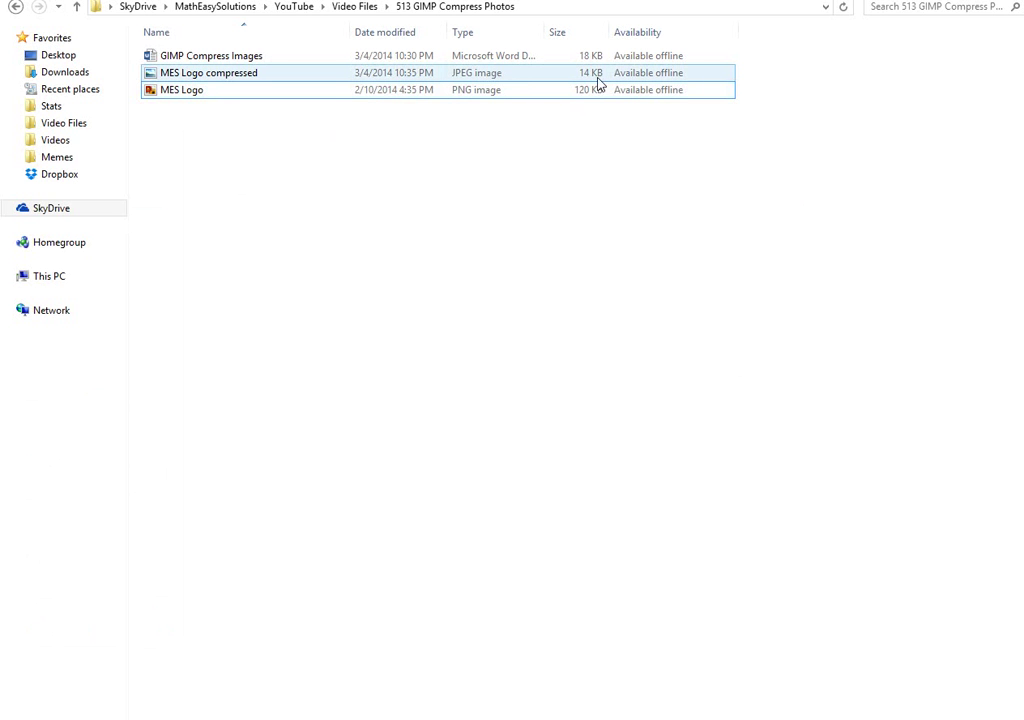
{"action": "left_click", "coordinate": [457, 89]}
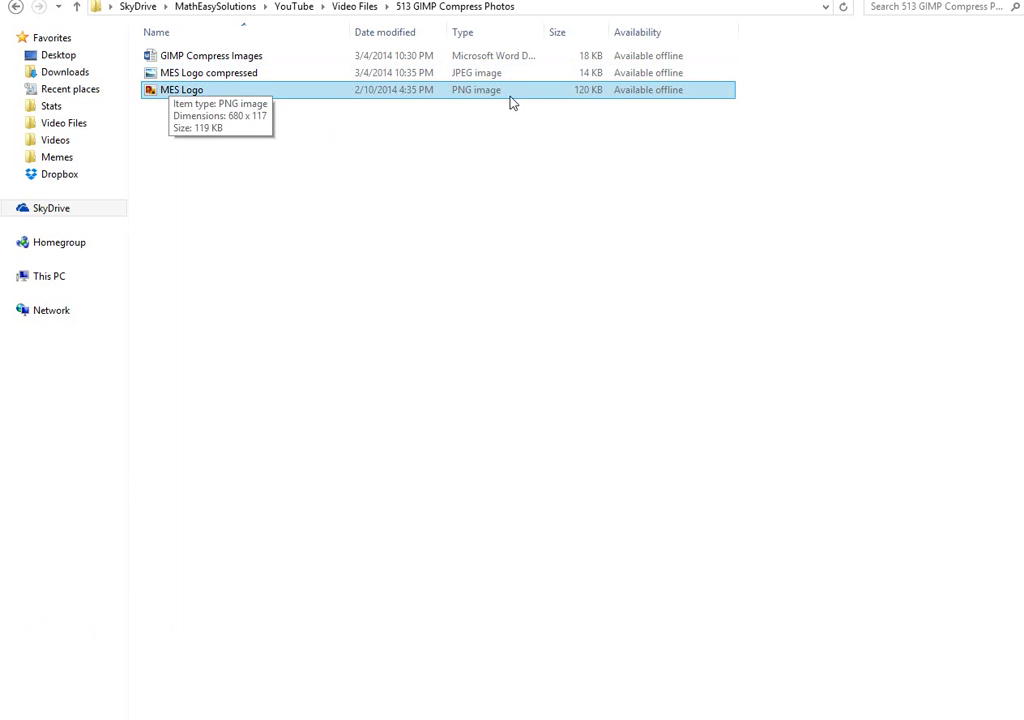
View the MES Logo PNG in Photo Viewer, resize the window, then advance to the compressed JPEG.
{"action": "double_click", "coordinate": [200, 92]}
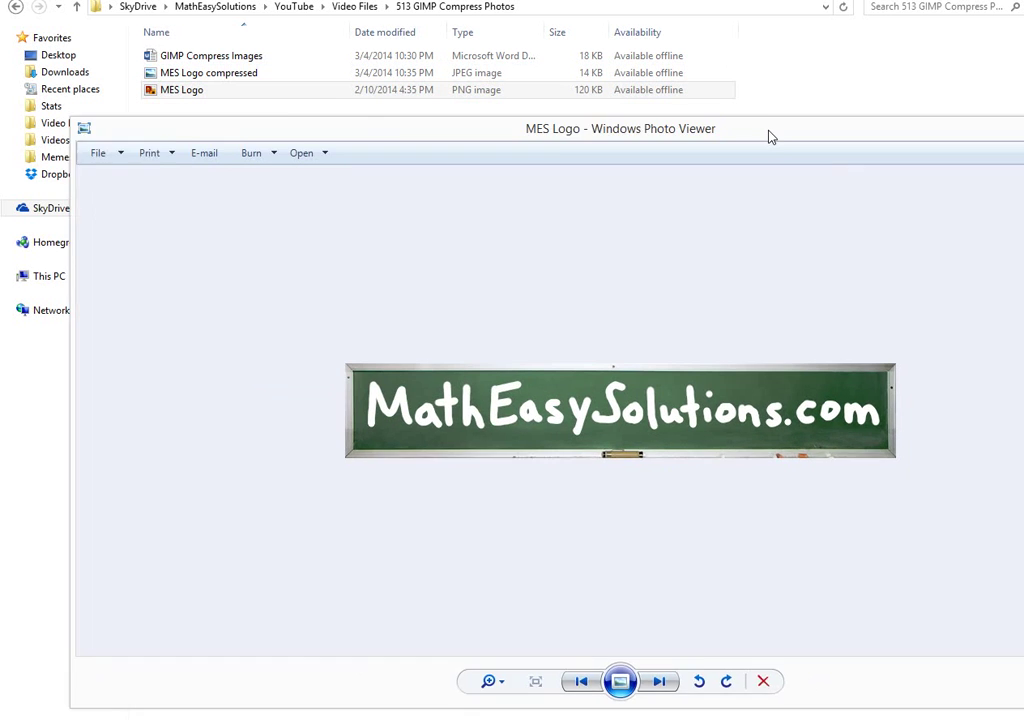
{"action": "left_click_drag", "start_coordinate": [770, 137], "coordinate": [575, 100]}
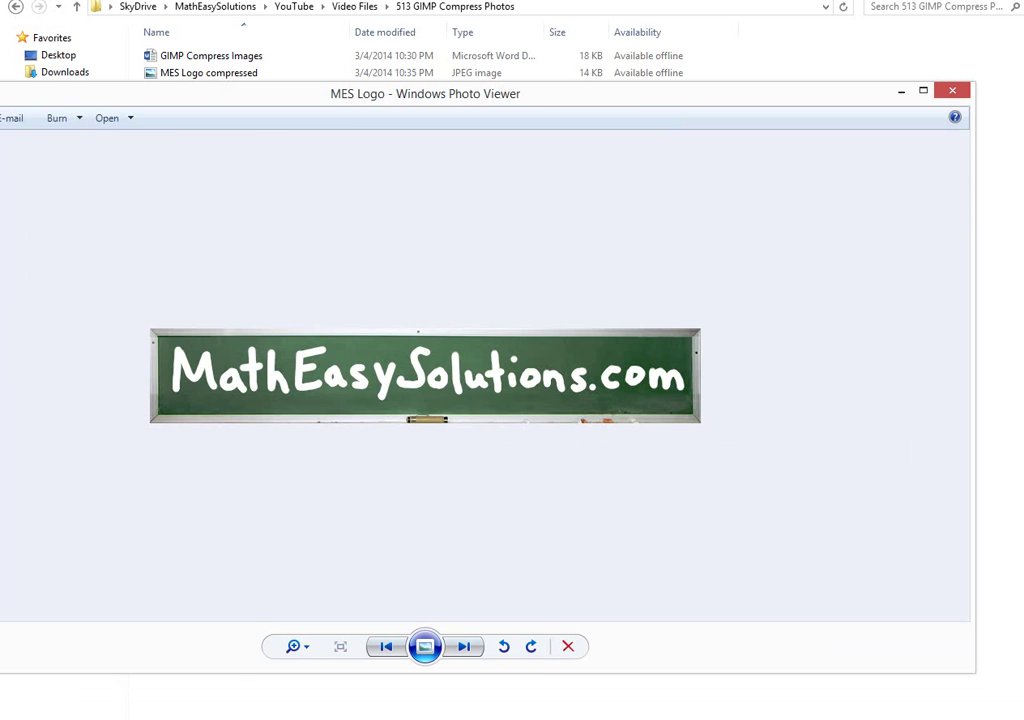
{"action": "left_click_drag", "start_coordinate": [0, 183], "coordinate": [248, 183]}
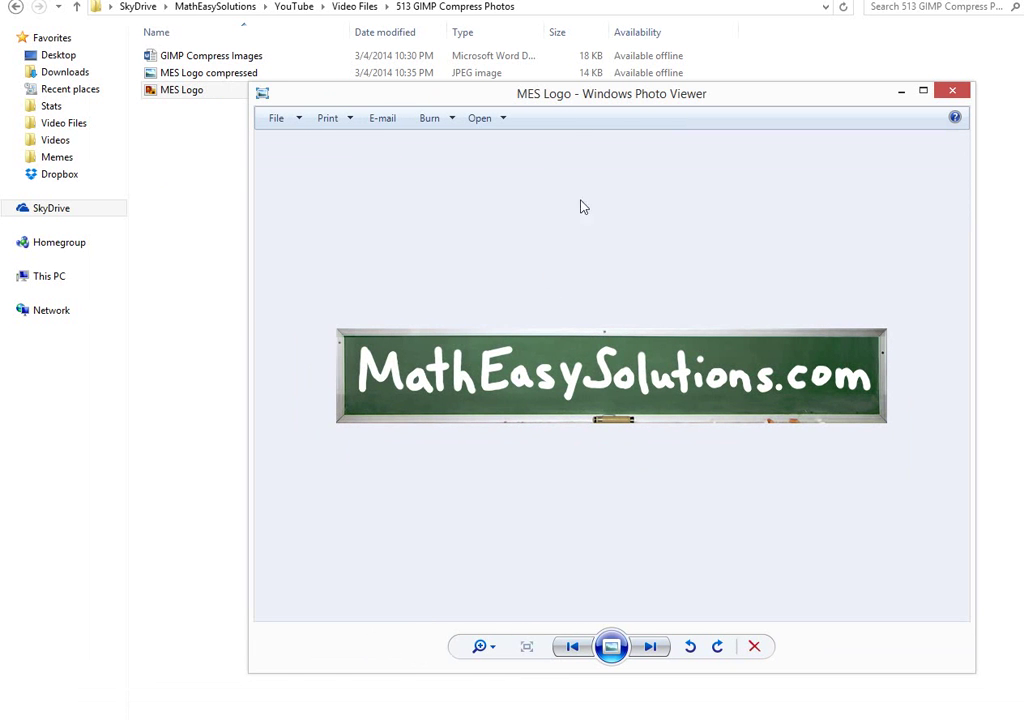
{"action": "key", "text": "Right"}
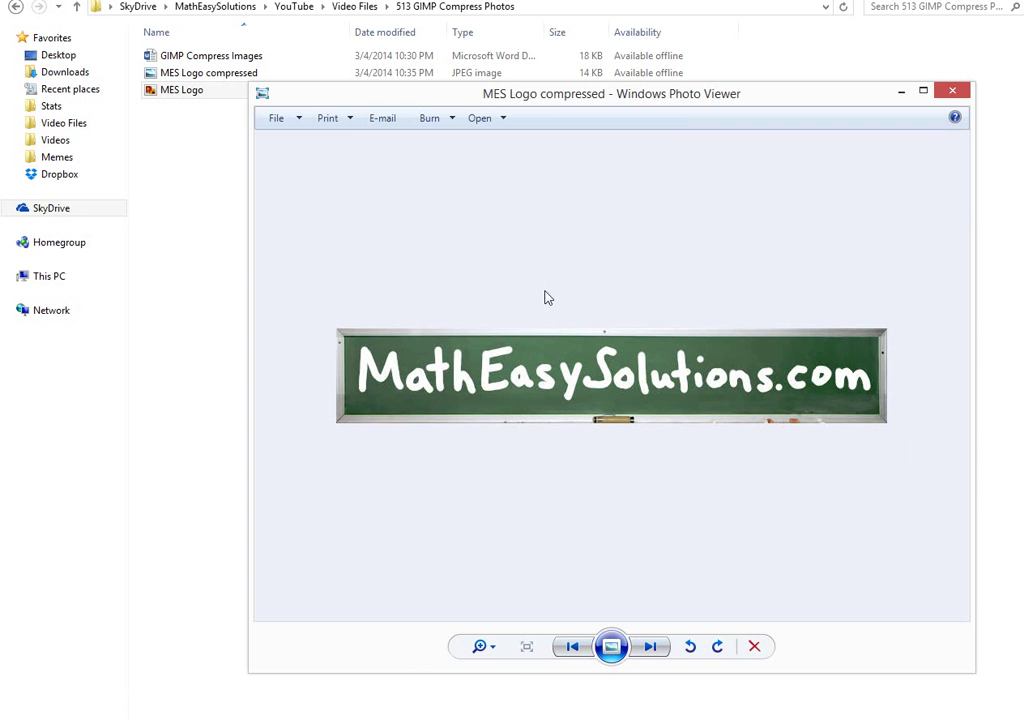
{"action": "left_click", "coordinate": [658, 648]}
{"action": "left_click", "coordinate": [665, 649]}
{"action": "scroll", "coordinate": [600, 388], "scroll_direction": "up", "scroll_amount": 5}
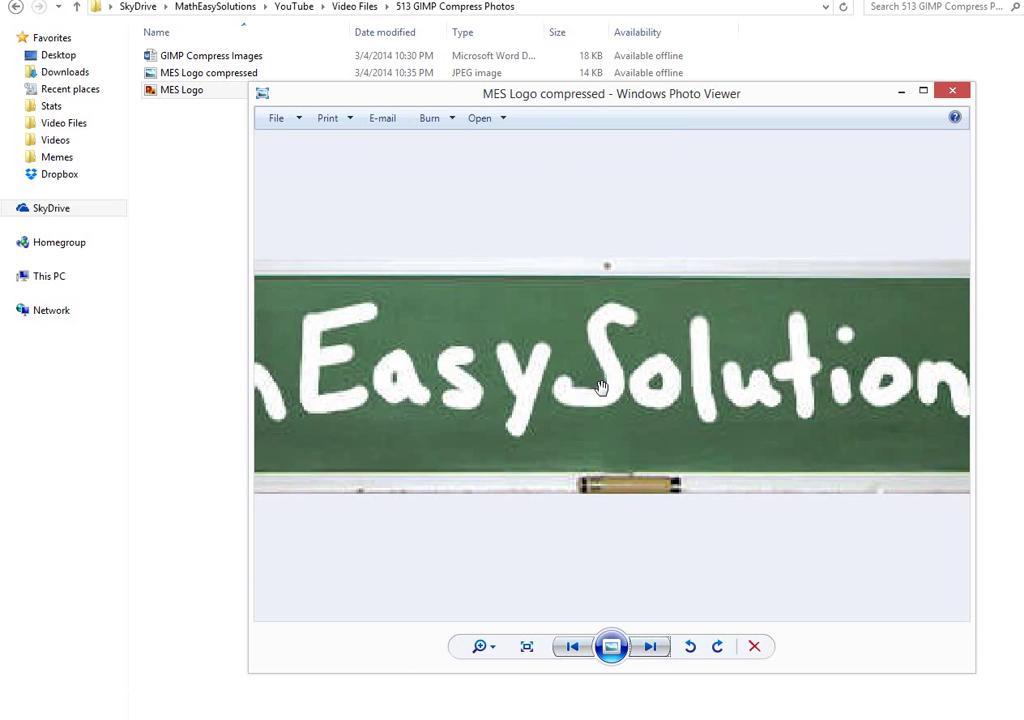
{"action": "scroll", "coordinate": [605, 388], "scroll_direction": "up", "scroll_amount": 4}
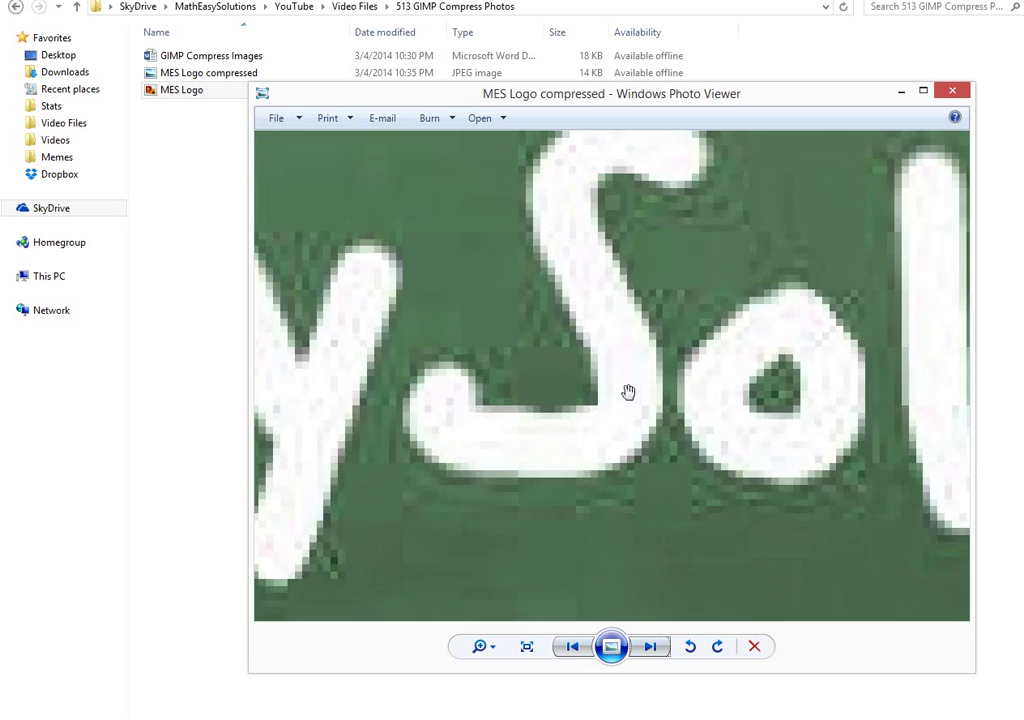
{"action": "key", "text": "Right"}
{"action": "scroll", "coordinate": [625, 392], "scroll_direction": "up", "scroll_amount": 5}
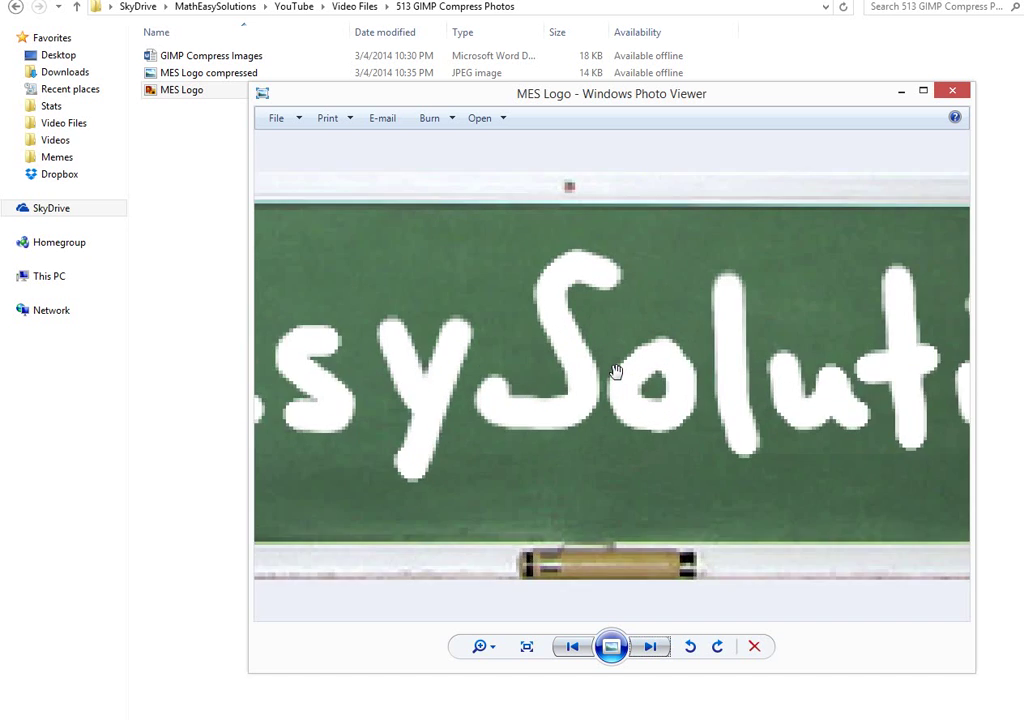
{"action": "scroll", "coordinate": [579, 381], "scroll_direction": "up", "scroll_amount": 4}
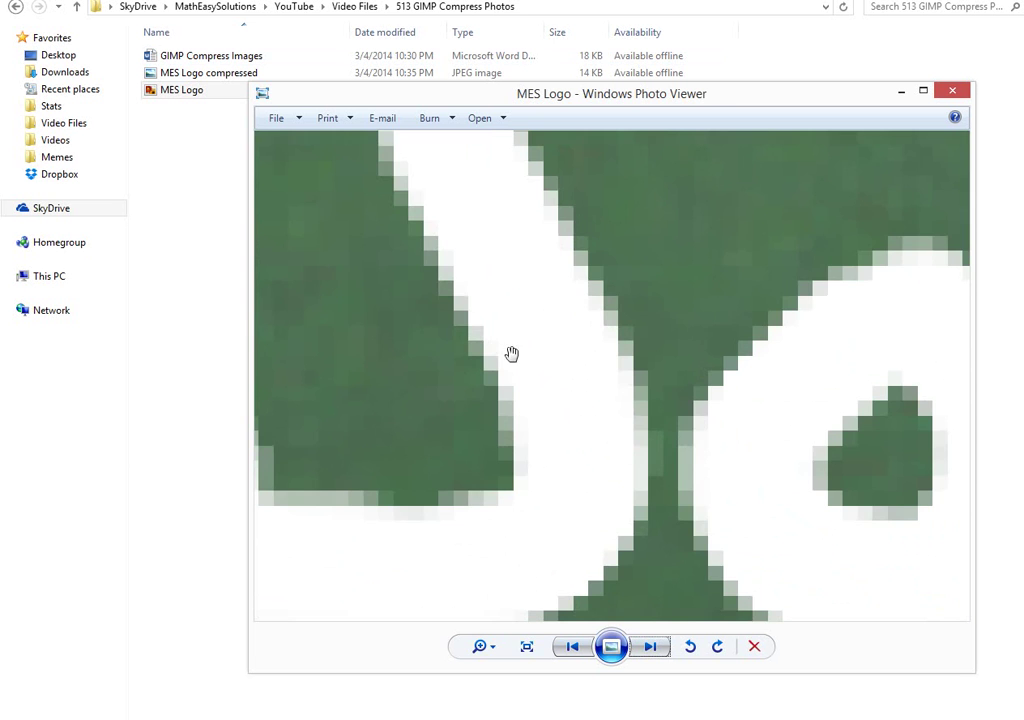
{"action": "key", "text": "Right"}
{"action": "scroll", "coordinate": [590, 370], "scroll_direction": "up", "scroll_amount": 6}
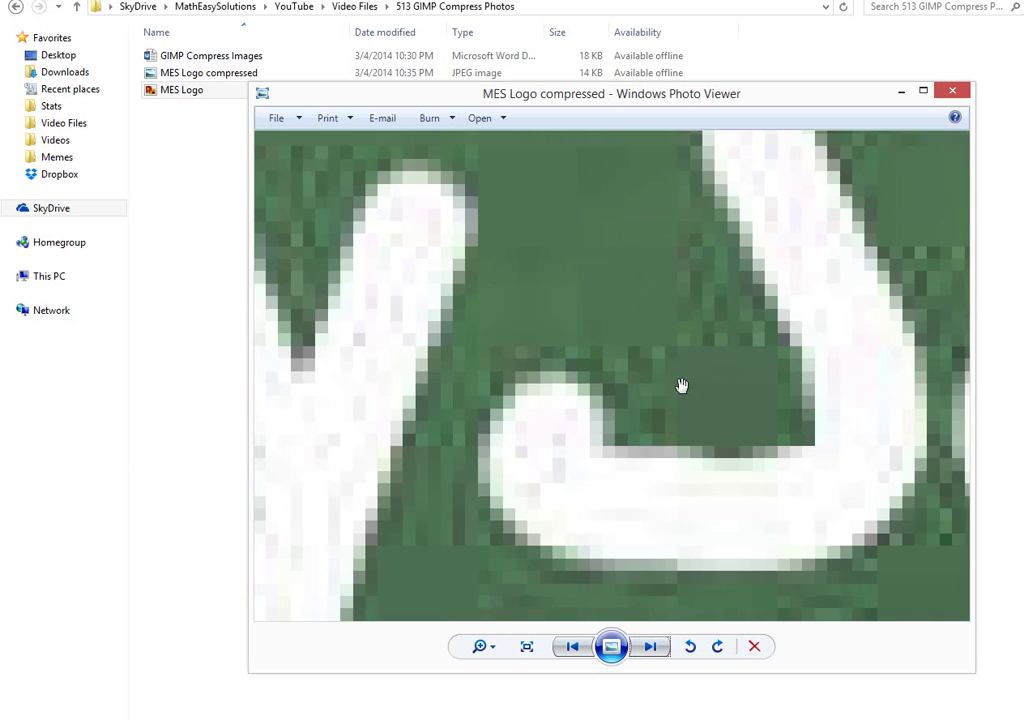
{"action": "scroll", "coordinate": [674, 331], "scroll_direction": "down", "scroll_amount": 3}
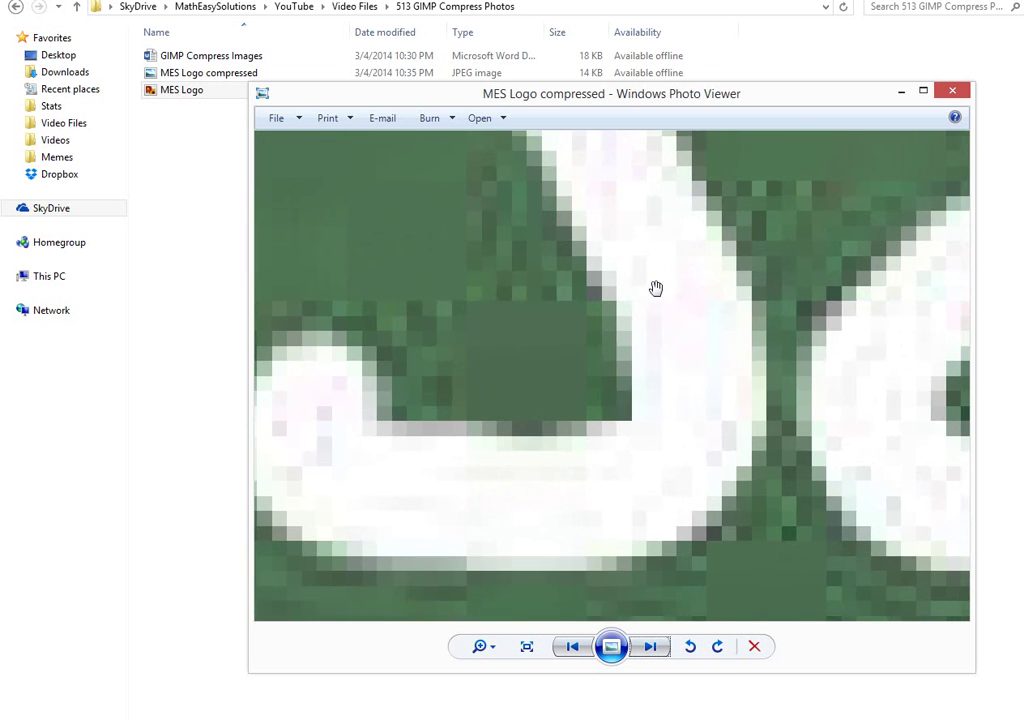
{"action": "scroll", "coordinate": [656, 288], "scroll_direction": "down", "scroll_amount": 5}
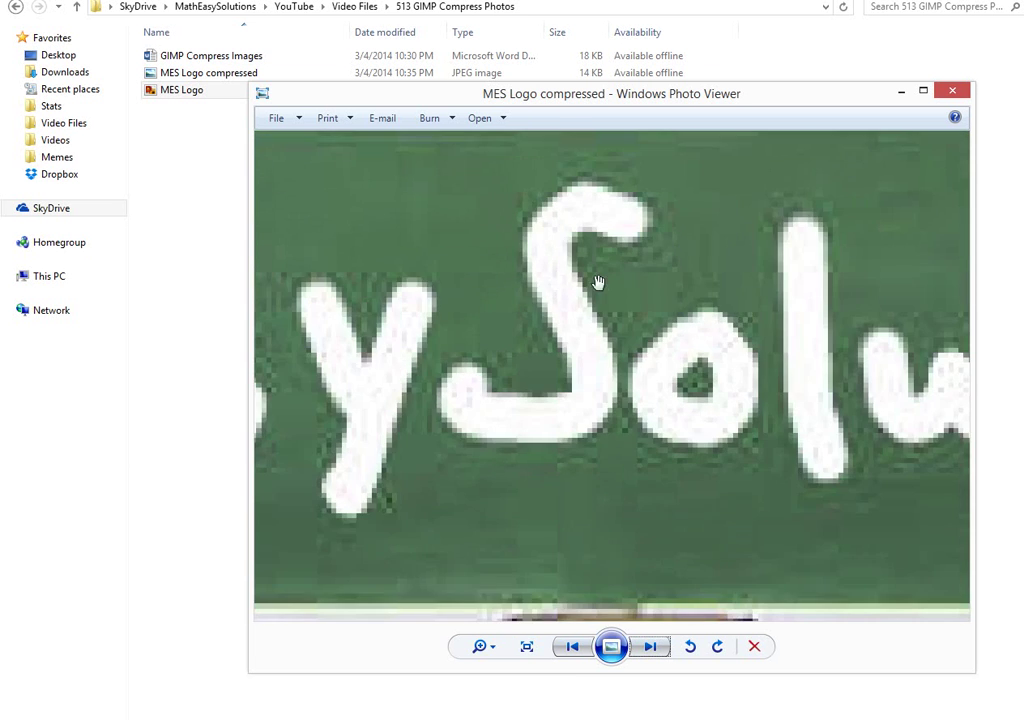
{"action": "scroll", "coordinate": [594, 286], "scroll_direction": "down", "scroll_amount": 2}
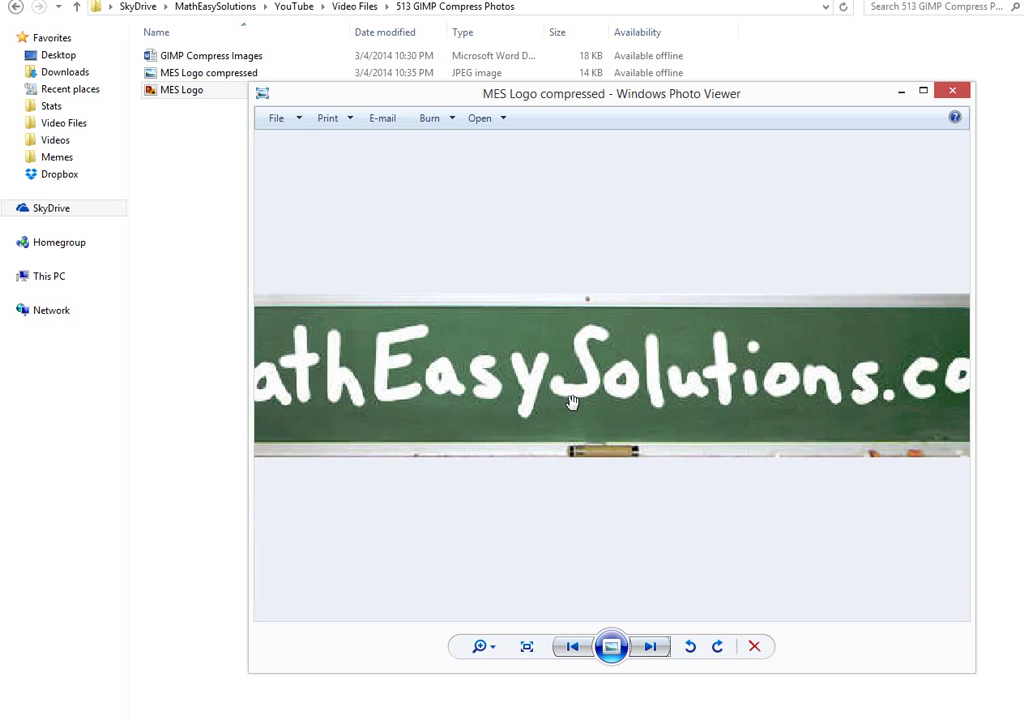
{"action": "scroll", "coordinate": [580, 360], "scroll_direction": "down", "scroll_amount": 3}
{"action": "scroll", "coordinate": [599, 384], "scroll_direction": "up", "scroll_amount": 4}
{"action": "scroll", "coordinate": [603, 384], "scroll_direction": "down", "scroll_amount": 3}
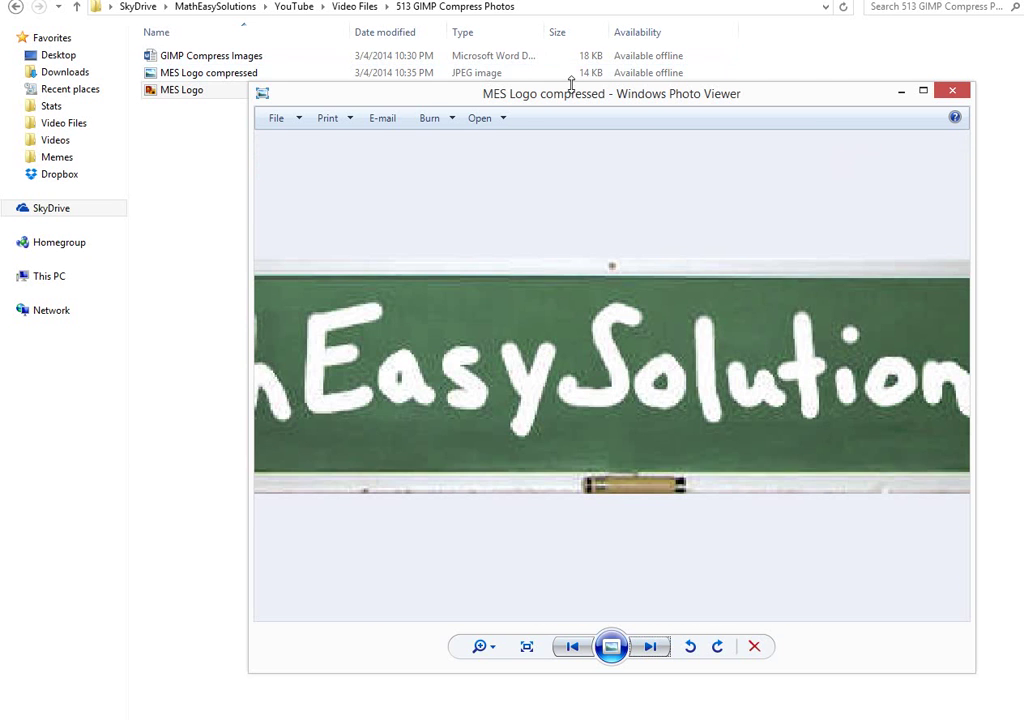
{"action": "left_click_drag", "start_coordinate": [571, 85], "coordinate": [571, 115]}
{"action": "scroll", "coordinate": [617, 337], "scroll_direction": "down", "scroll_amount": 3}
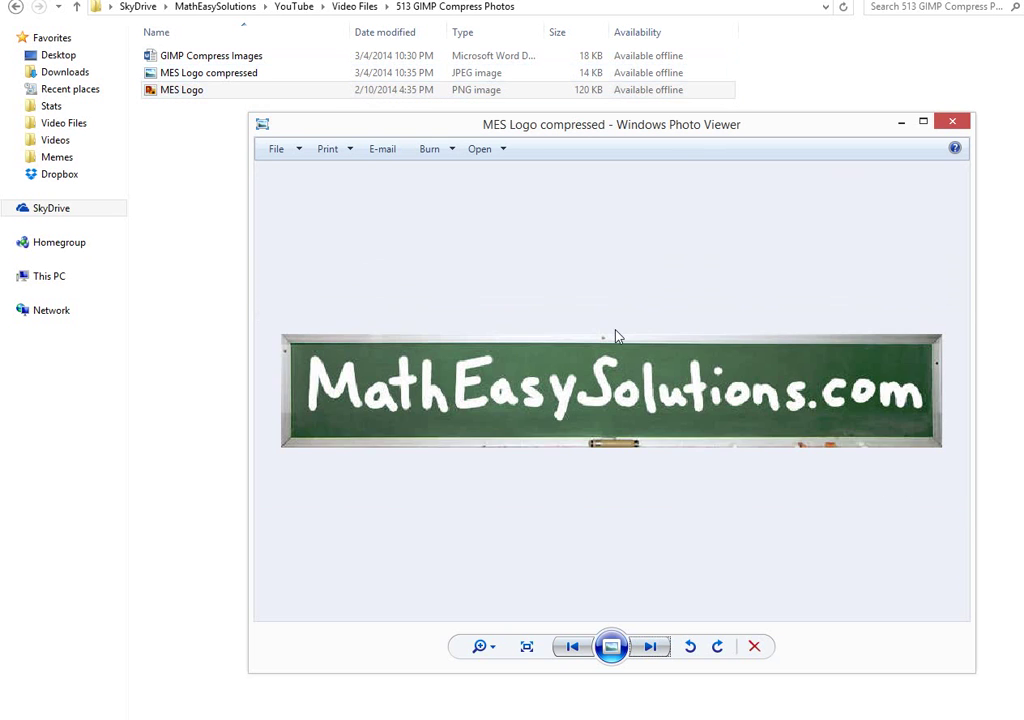
{"action": "scroll", "coordinate": [630, 337], "scroll_direction": "down", "scroll_amount": 1}
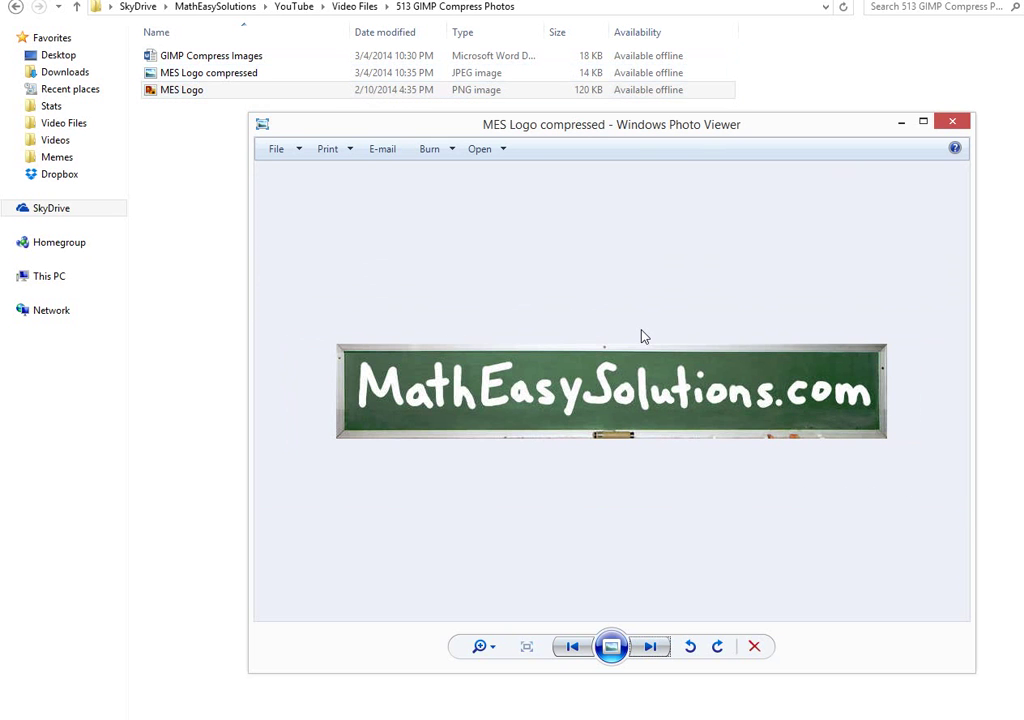
Close Windows Photo Viewer.
{"action": "left_click", "coordinate": [957, 125]}
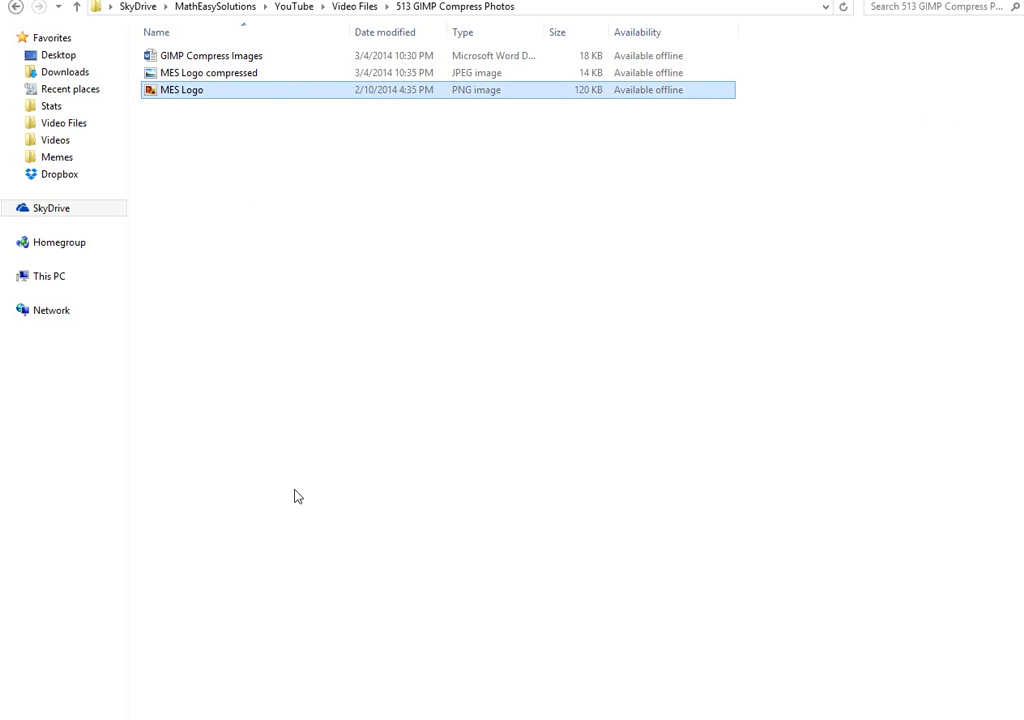